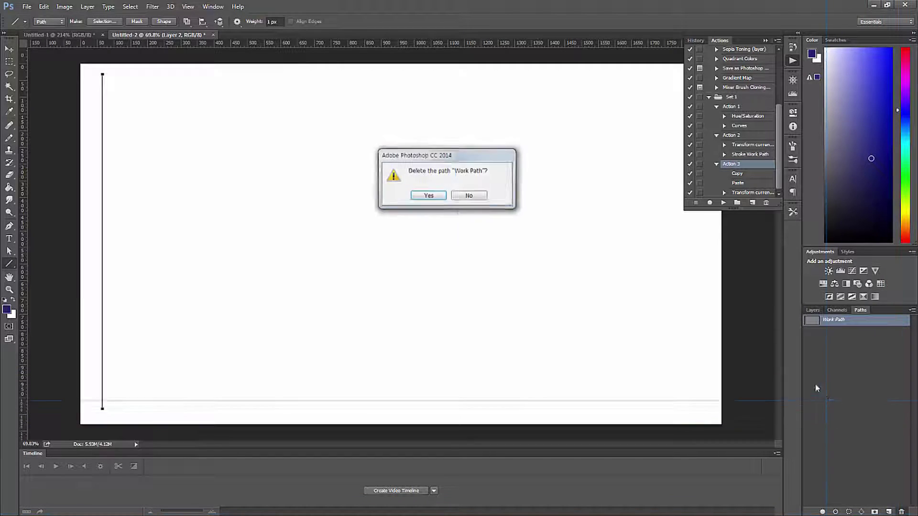
Delete the existing work path and draw a vertical 1 px Line tool path near the canvas's left edge, spanning almost its full height.
{"action": "left_click", "coordinate": [425, 195]}
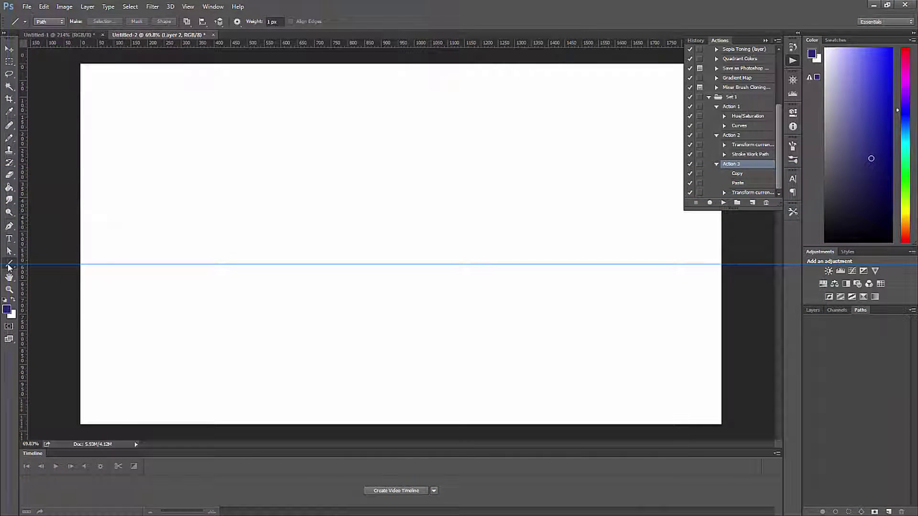
{"action": "right_click", "coordinate": [9, 265]}
{"action": "left_click", "coordinate": [47, 297]}
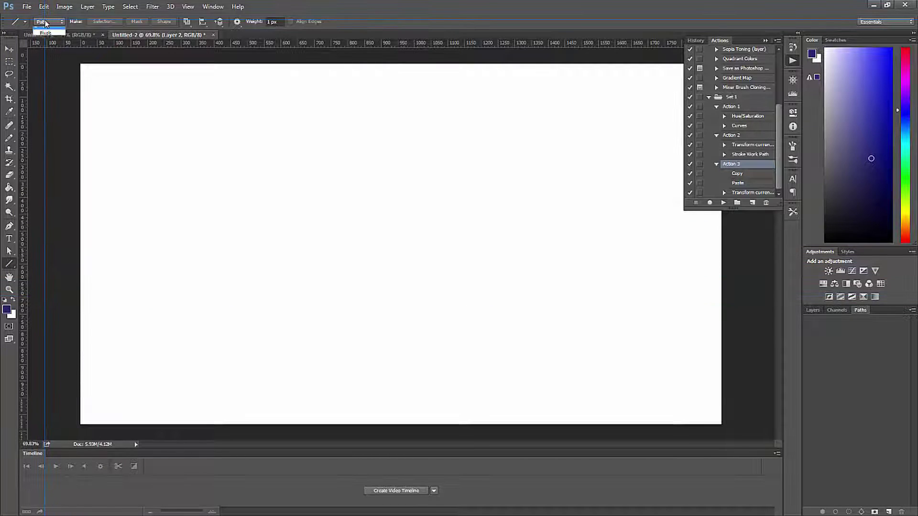
{"action": "left_click_drag", "start_coordinate": [46, 36], "coordinate": [106, 410]}
{"action": "left_click_drag", "start_coordinate": [84, 210], "coordinate": [134, 214]}
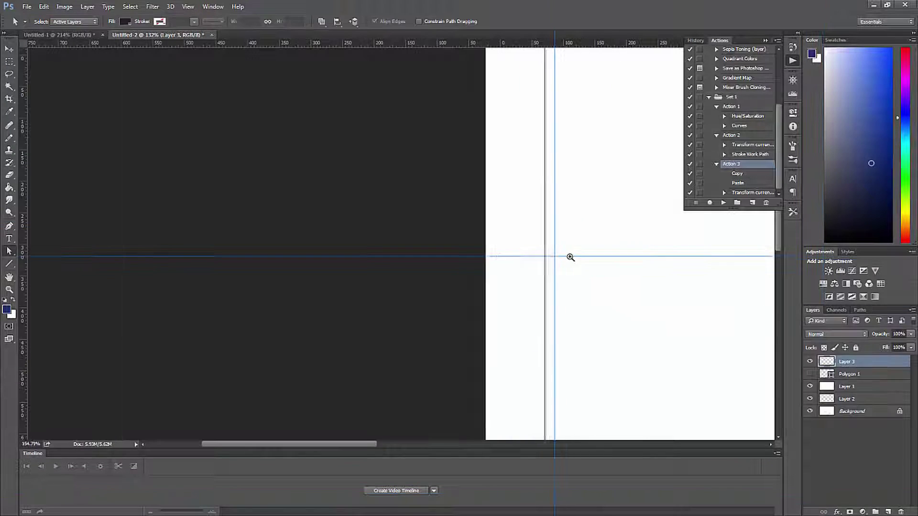
Stroke the vertical line's work path with the brush on Layer 3.
{"action": "left_click_drag", "start_coordinate": [569, 256], "coordinate": [499, 259]}
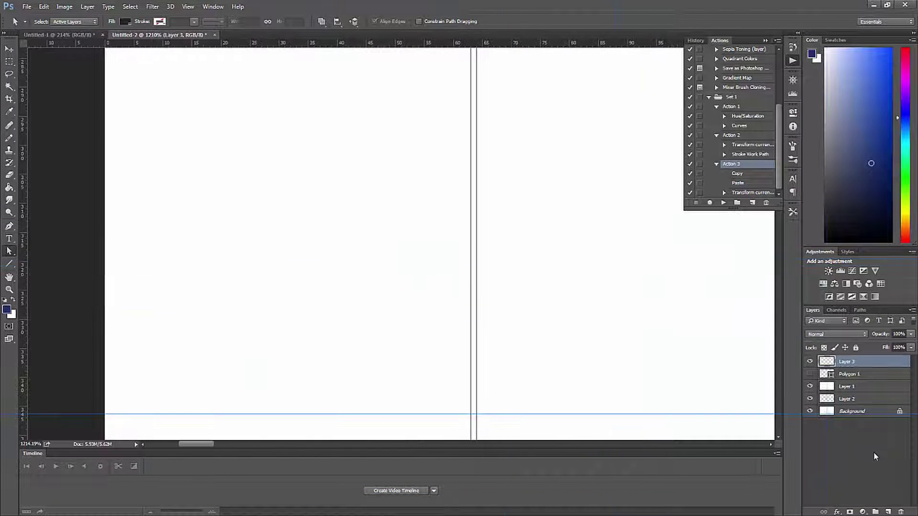
{"action": "left_click", "coordinate": [866, 310]}
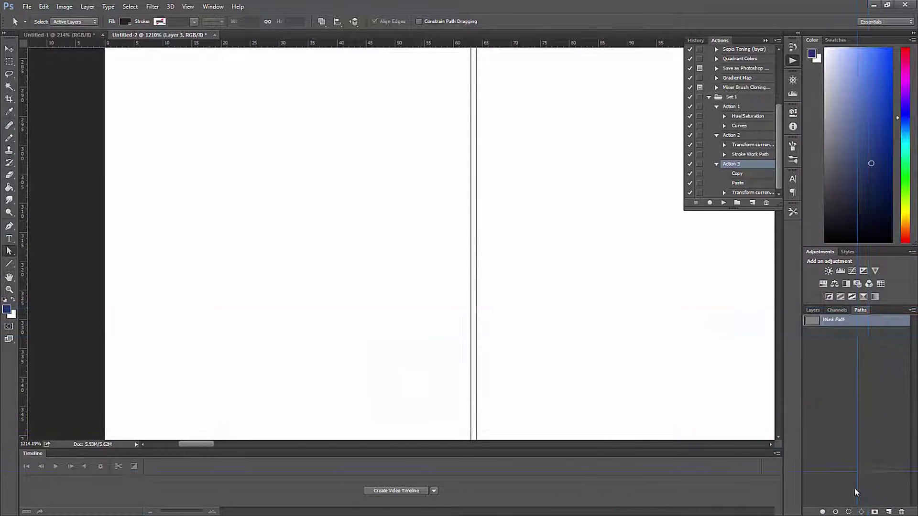
{"action": "left_click", "coordinate": [835, 512]}
{"action": "mouse_move", "coordinate": [639, 300]}
{"action": "left_mouse_down"}
{"action": "mouse_move", "coordinate": [560, 309]}
{"action": "mouse_move", "coordinate": [484, 219]}
{"action": "mouse_move", "coordinate": [464, 220]}
{"action": "left_mouse_up"}
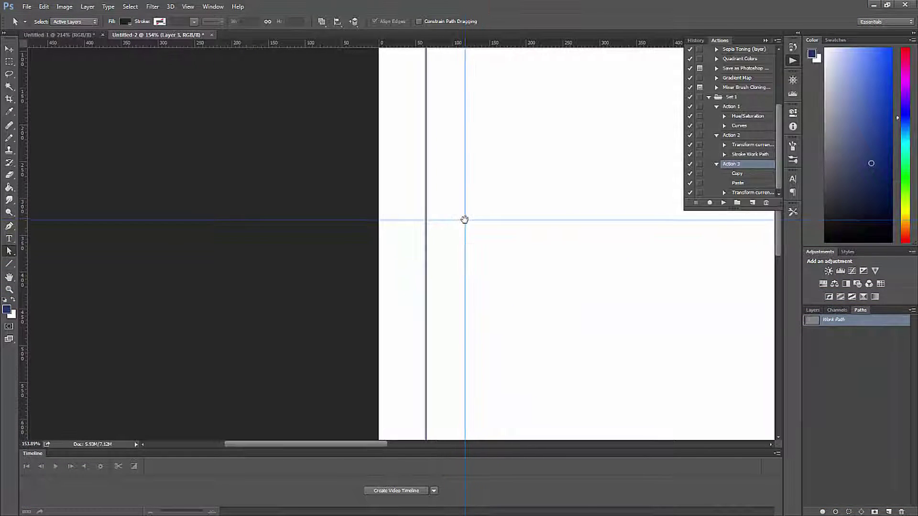
{"action": "left_click_drag", "start_coordinate": [518, 243], "coordinate": [493, 247]}
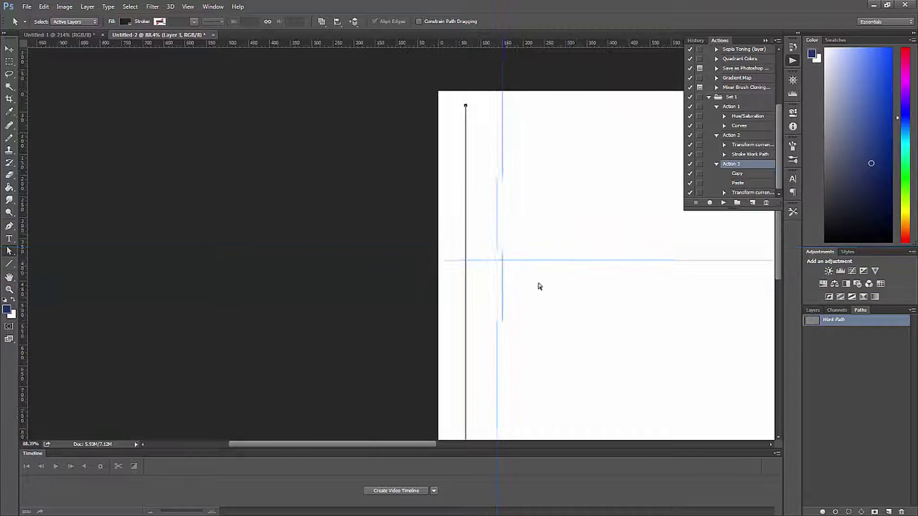
{"action": "left_click_drag", "start_coordinate": [566, 297], "coordinate": [541, 246]}
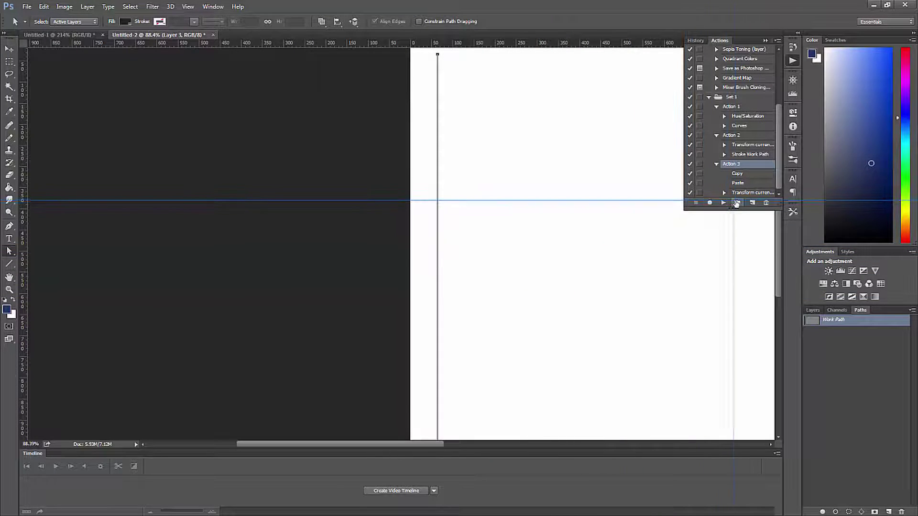
Create a new action named copyline in Set 1 and start recording it.
{"action": "left_click", "coordinate": [761, 192]}
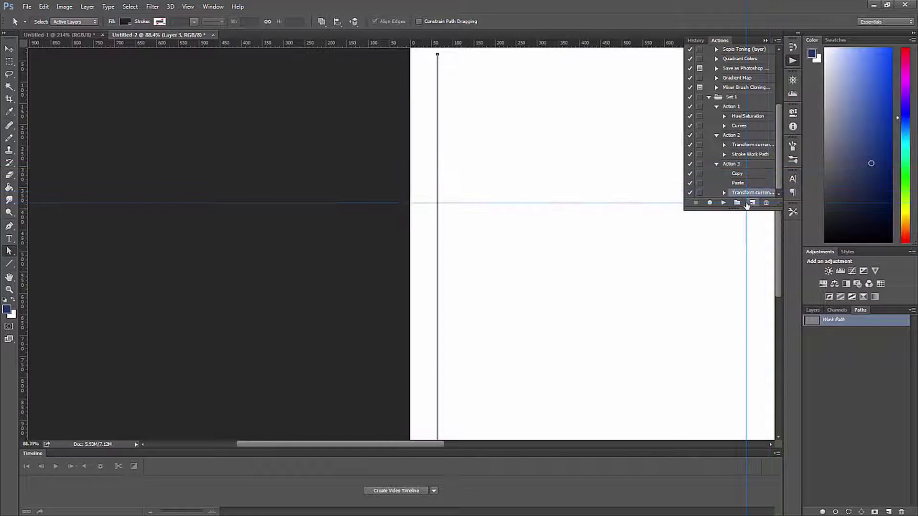
{"action": "left_click", "coordinate": [751, 203]}
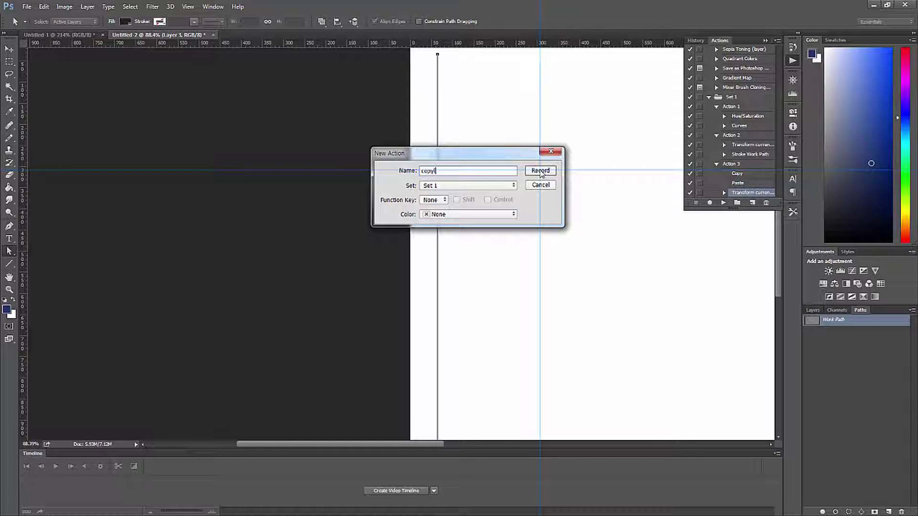
{"action": "left_click", "coordinate": [540, 171]}
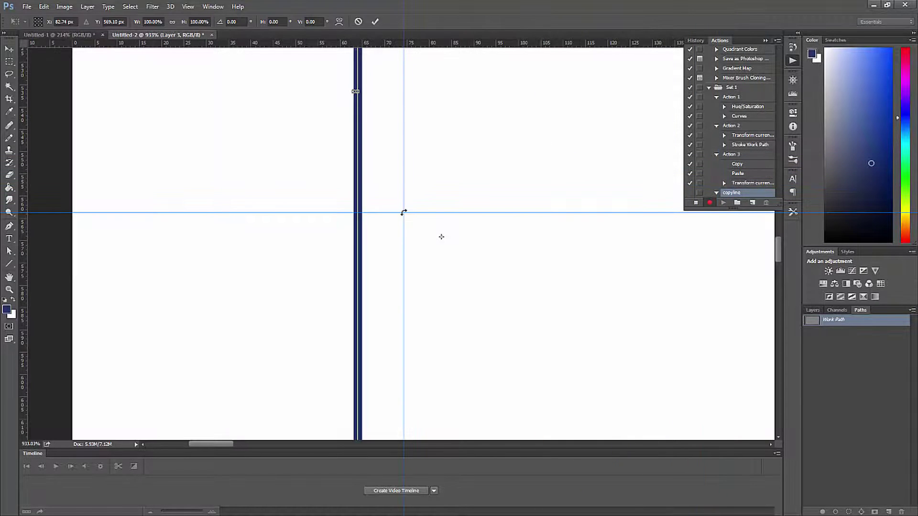
{"action": "key", "text": "Escape"}
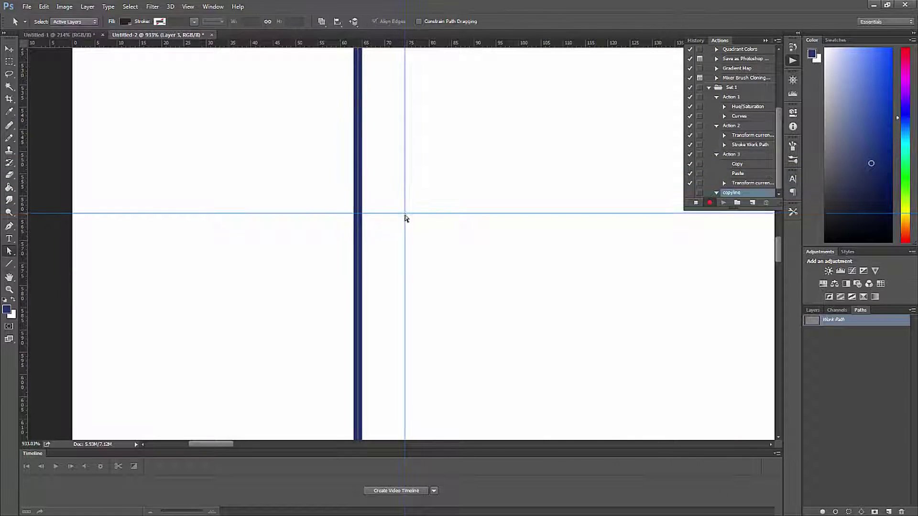
Record copying the vertical line path and pasting the copy in place.
{"action": "left_click_drag", "start_coordinate": [473, 210], "coordinate": [438, 215]}
{"action": "key", "text": "ctrl+c"}
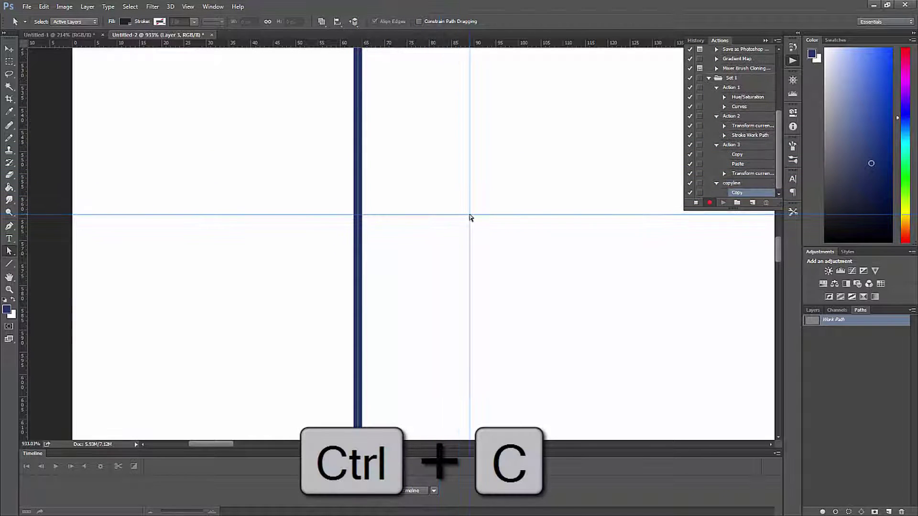
{"action": "key", "text": "ctrl+v"}
{"action": "left_click_drag", "start_coordinate": [523, 228], "coordinate": [358, 203]}
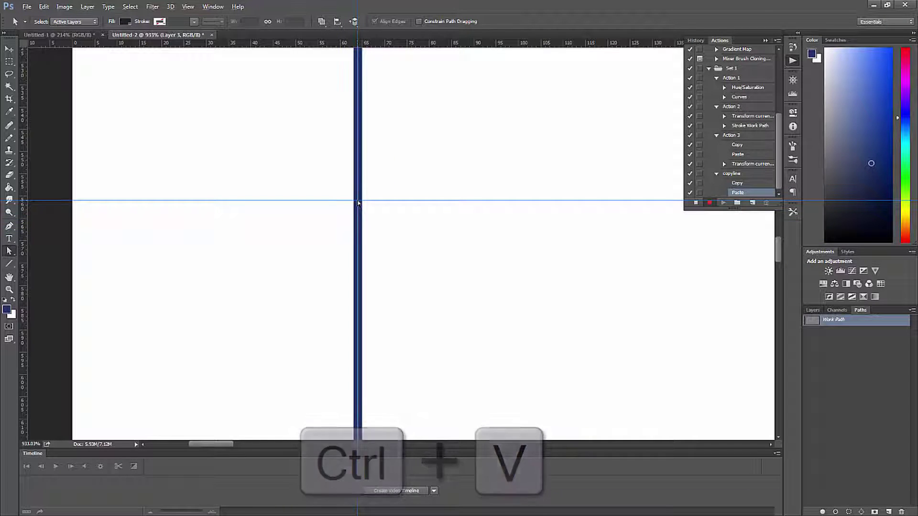
Record moving the pasted line path 21 px to the right with Free Transform, and stop recording the action.
{"action": "key", "text": "ctrl+t"}
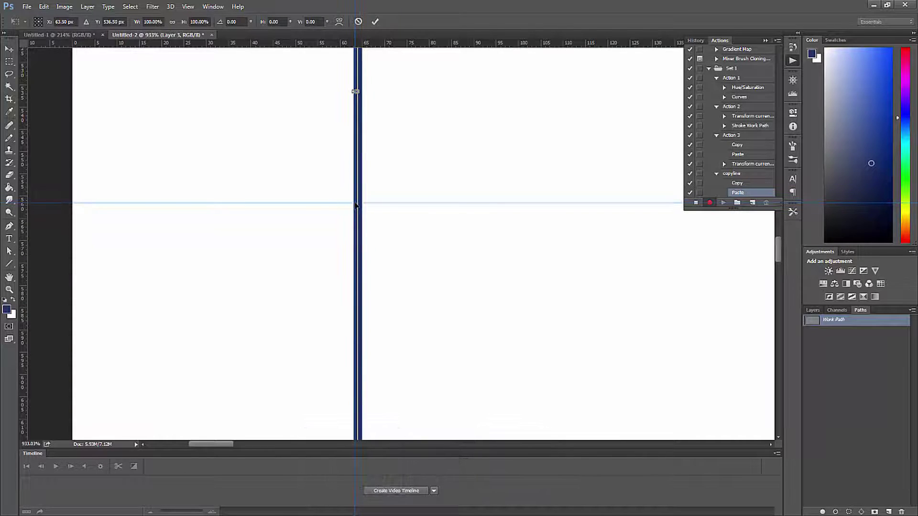
{"action": "left_click_drag", "start_coordinate": [355, 205], "coordinate": [450, 206]}
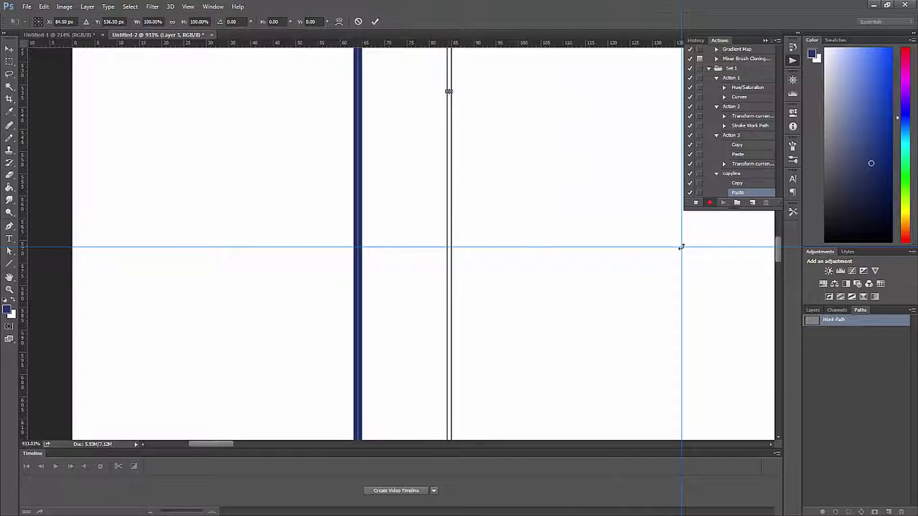
{"action": "key", "text": "Return"}
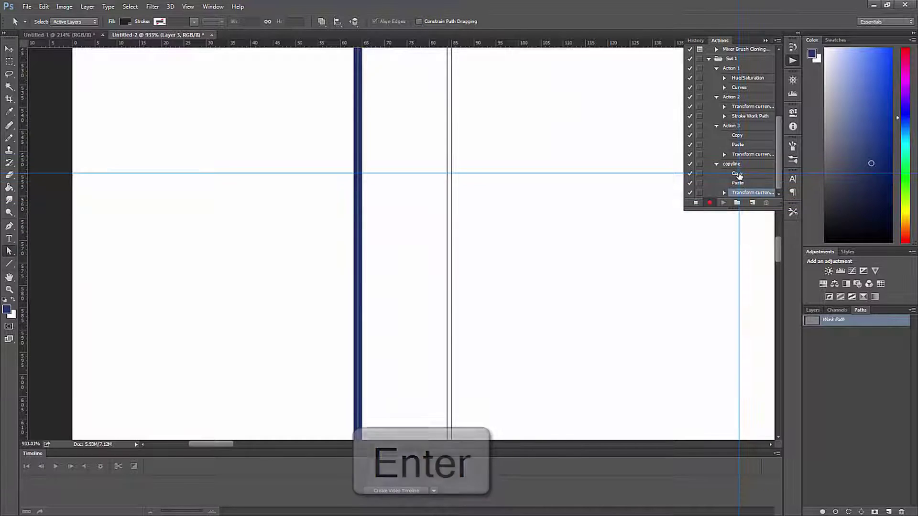
{"action": "left_click_drag", "start_coordinate": [560, 236], "coordinate": [461, 246]}
{"action": "key", "text": "ctrl+0"}
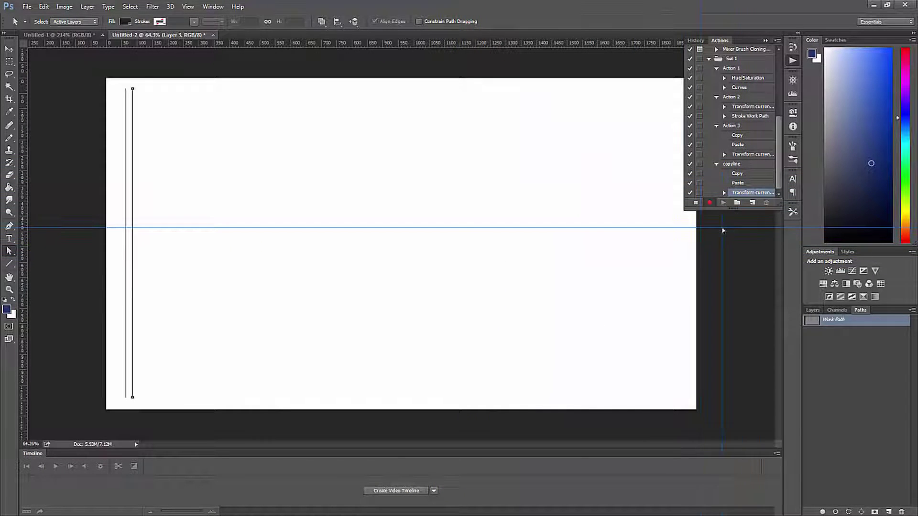
{"action": "left_click", "coordinate": [696, 203]}
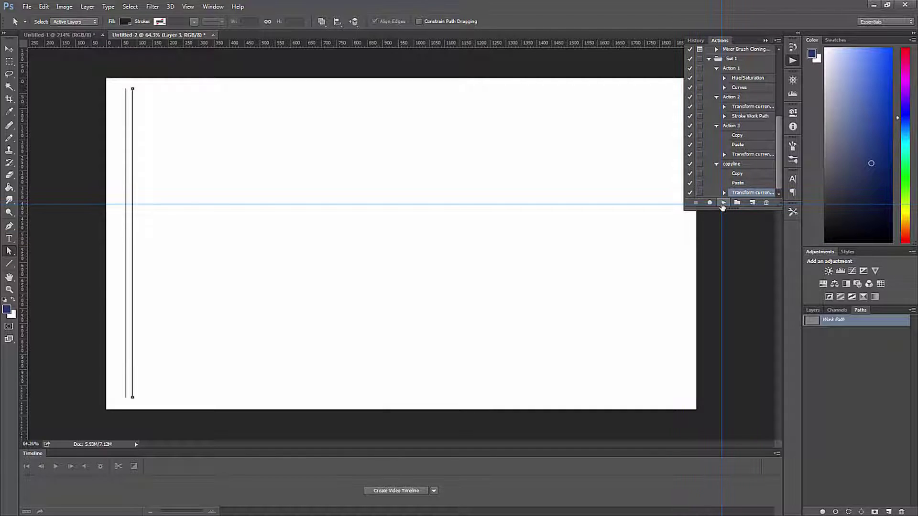
Play the copyline action repeatedly until evenly spaced vertical lines cover most of the canvas width, and select all the line paths.
{"action": "left_click", "coordinate": [723, 204]}
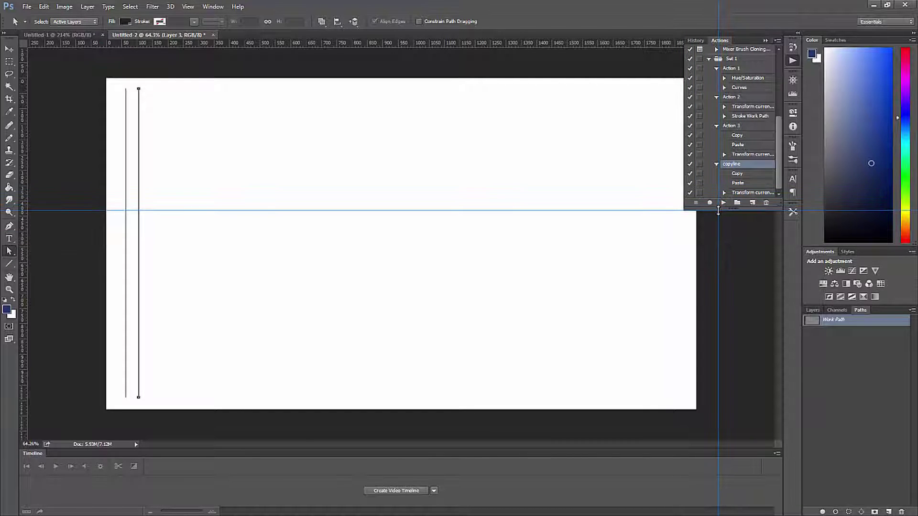
{"action": "key", "text": "ctrl+z"}
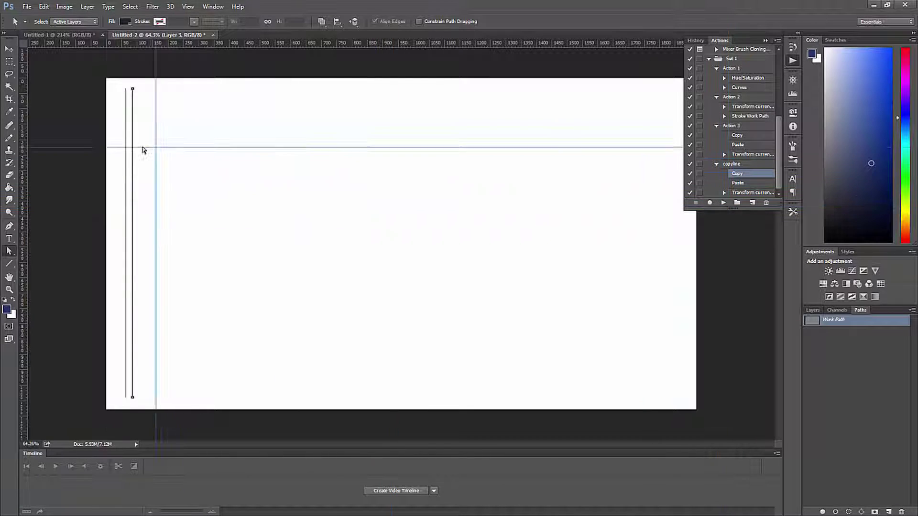
{"action": "scroll", "coordinate": [125, 175], "scroll_direction": "up", "scroll_amount": 3}
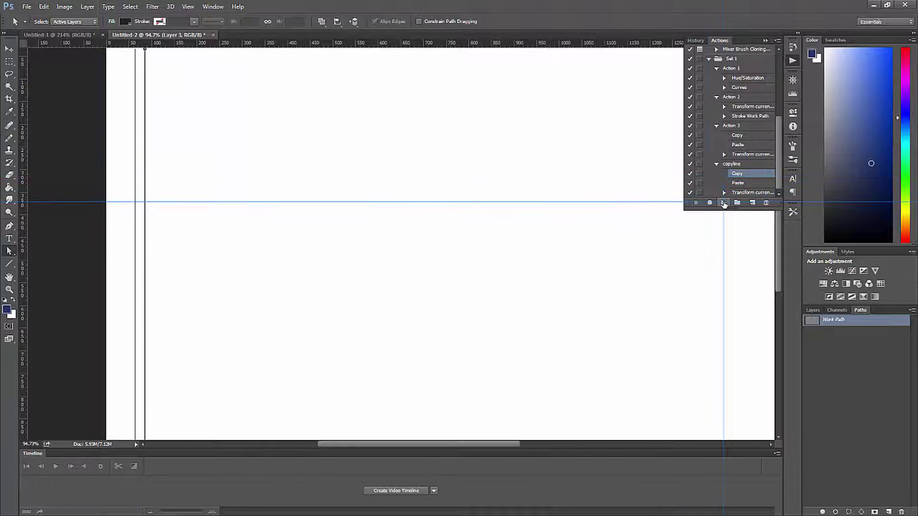
{"action": "left_click", "coordinate": [725, 203]}
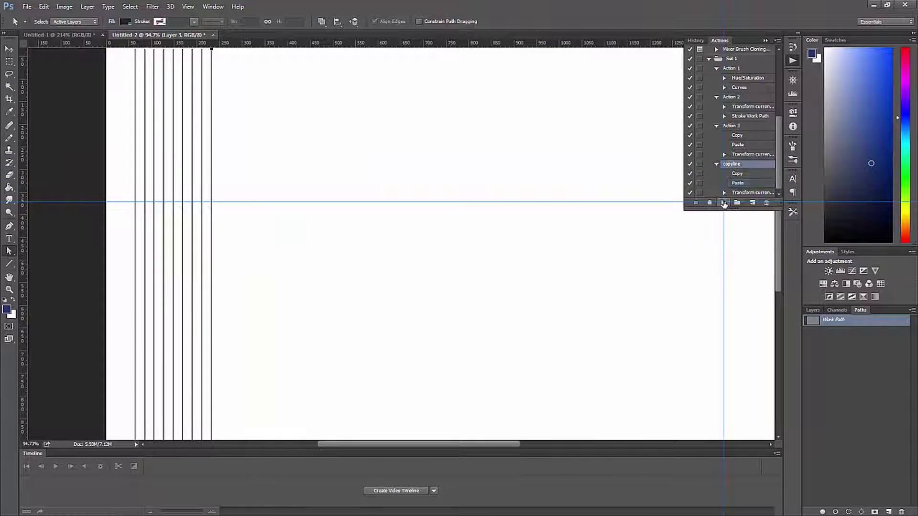
{"action": "left_click", "coordinate": [724, 203]}
{"action": "left_click", "coordinate": [724, 203]}
{"action": "left_click", "coordinate": [724, 203]}
{"action": "left_click", "coordinate": [724, 203]}
{"action": "left_click", "coordinate": [724, 204]}
{"action": "left_click", "coordinate": [724, 203]}
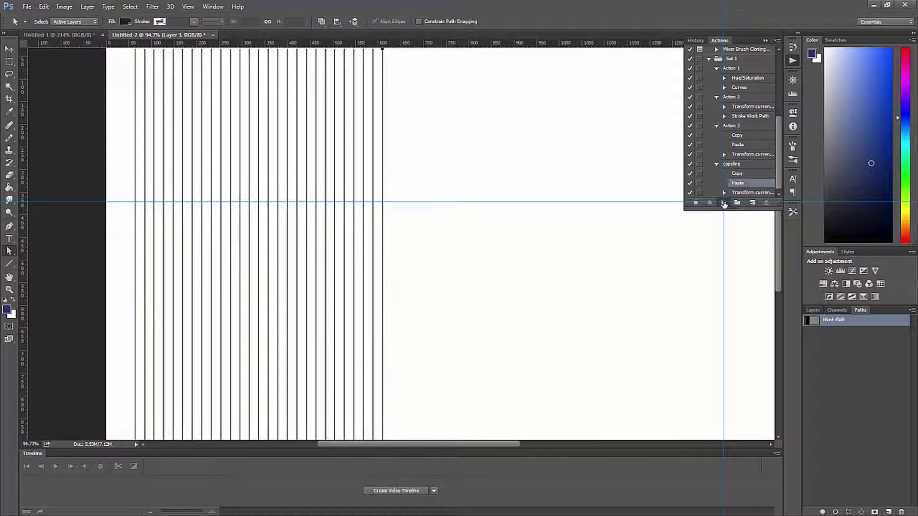
{"action": "scroll", "coordinate": [657, 281], "scroll_direction": "down", "scroll_amount": 3}
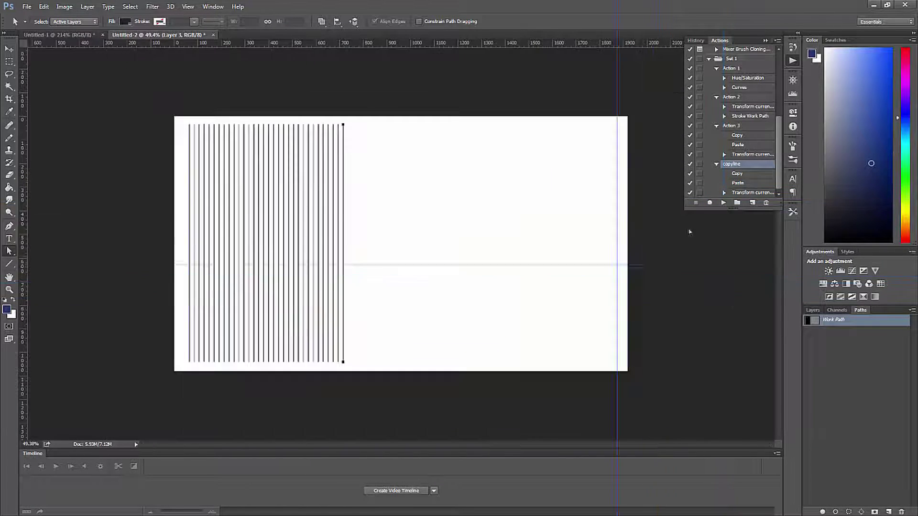
{"action": "left_click", "coordinate": [723, 204]}
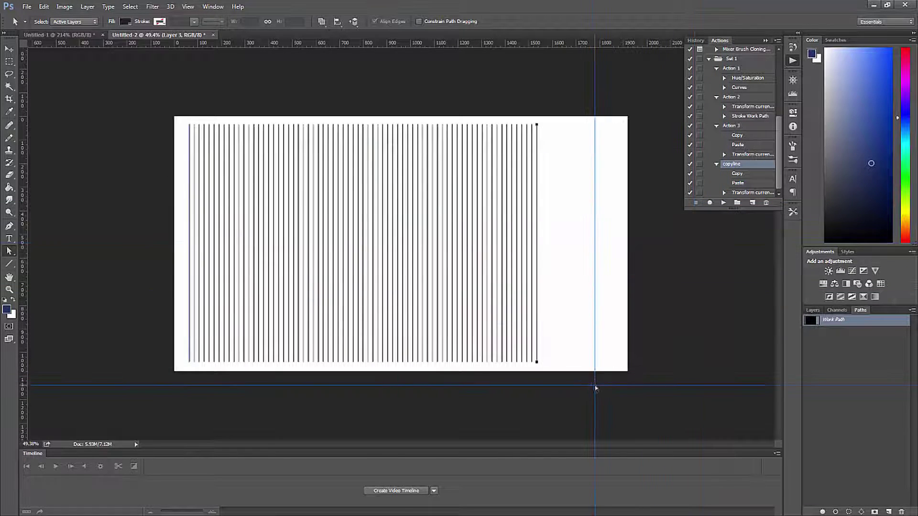
{"action": "left_click_drag", "start_coordinate": [595, 383], "coordinate": [174, 88]}
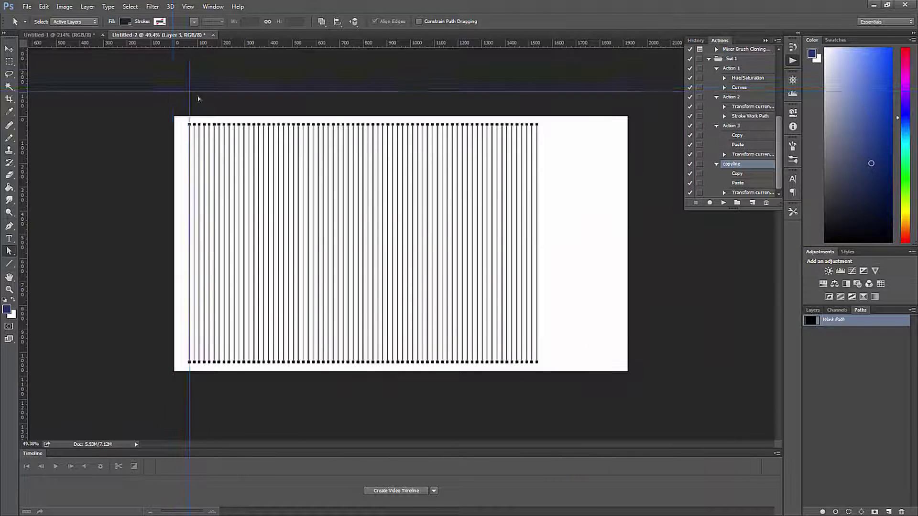
{"action": "right_click", "coordinate": [8, 268]}
{"action": "left_click", "coordinate": [82, 308]}
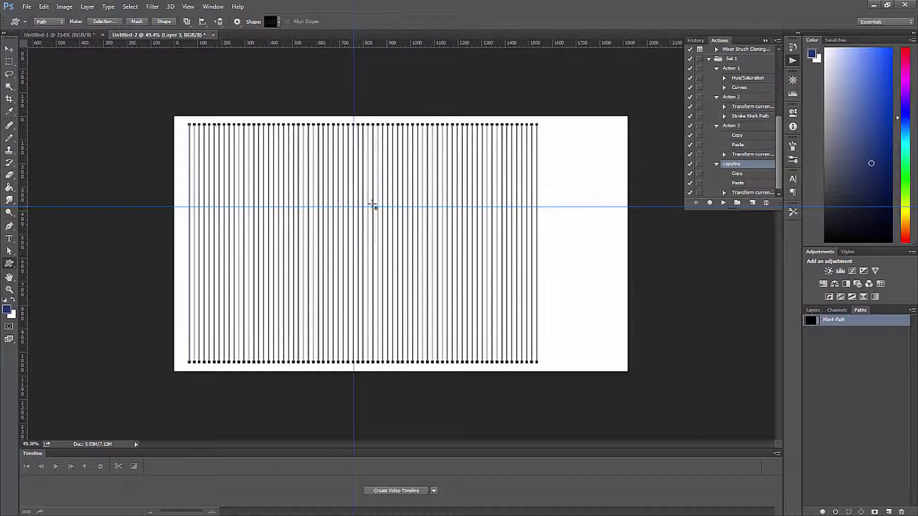
{"action": "right_click", "coordinate": [373, 205]}
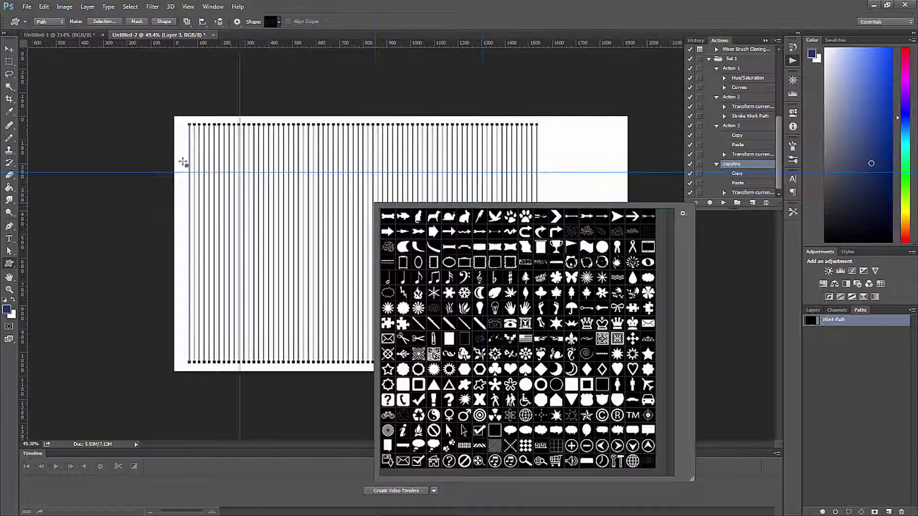
{"action": "left_click", "coordinate": [9, 51]}
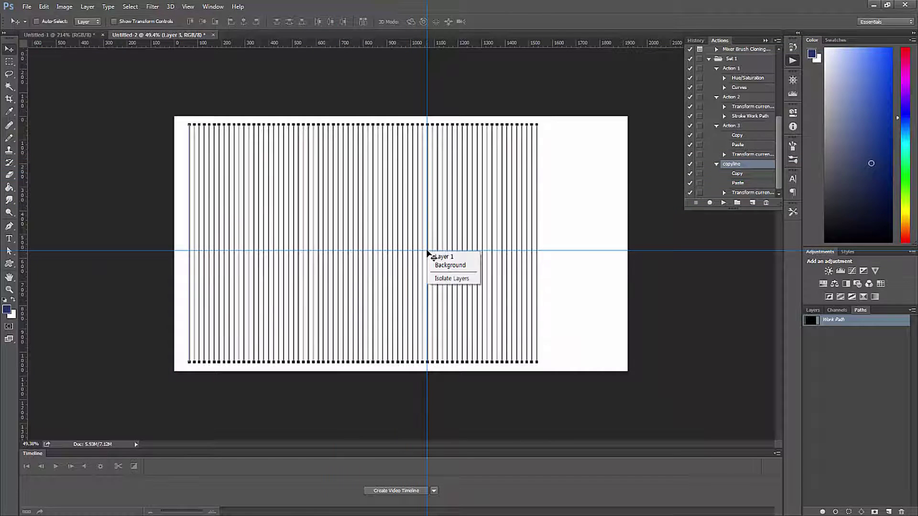
{"action": "left_click", "coordinate": [407, 219]}
Define the selected line paths as a custom shape named perspective with the Path Selection tool, and display the document's layers.
{"action": "key", "text": "a"}
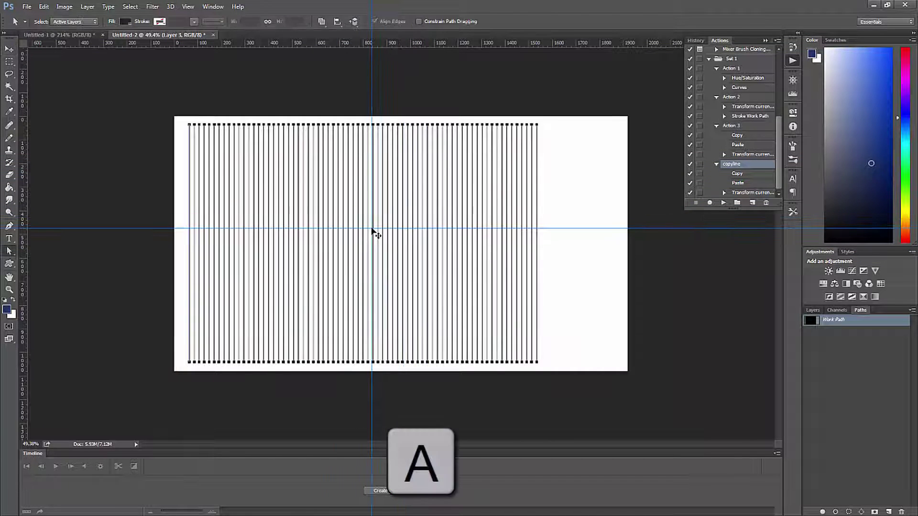
{"action": "right_click", "coordinate": [373, 231]}
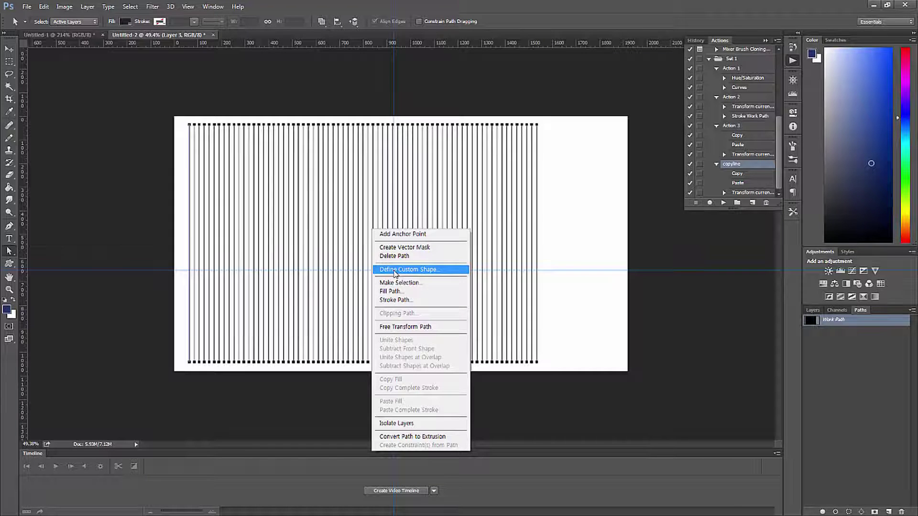
{"action": "left_click", "coordinate": [394, 272]}
{"action": "left_click", "coordinate": [447, 178]}
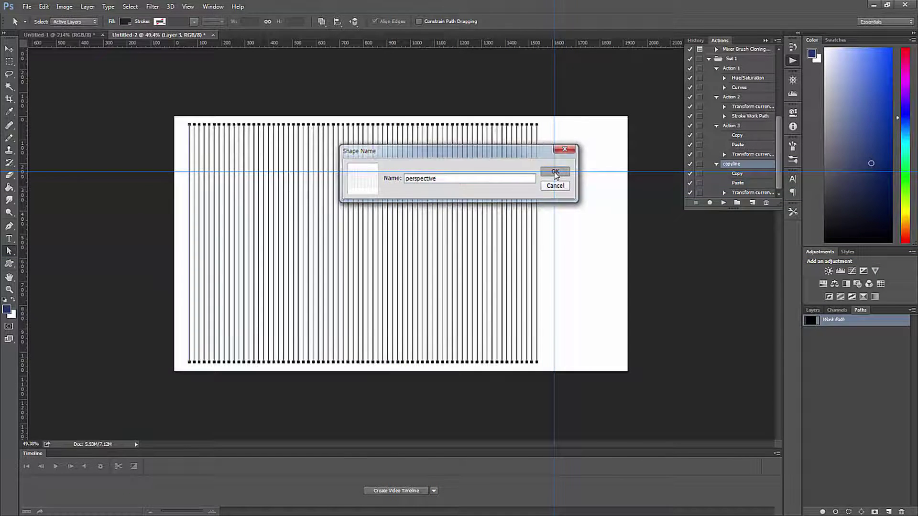
{"action": "left_click", "coordinate": [555, 172]}
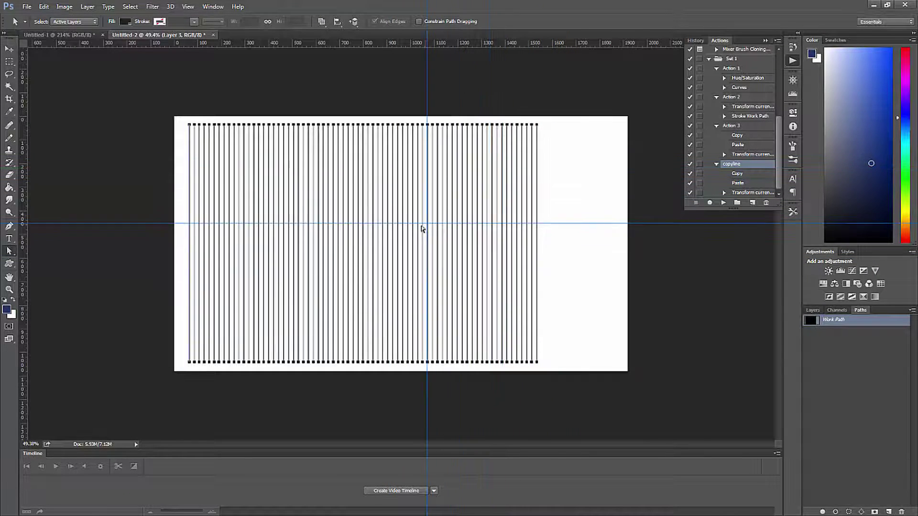
{"action": "left_click", "coordinate": [813, 312]}
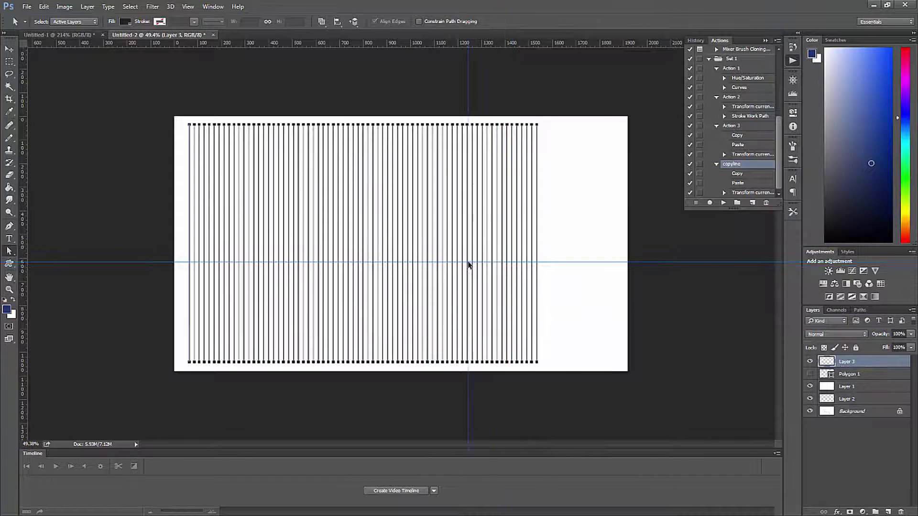
Dismiss the selected line paths and choose the saved perspective line shape for the Custom Shape tool.
{"action": "left_click", "coordinate": [565, 272]}
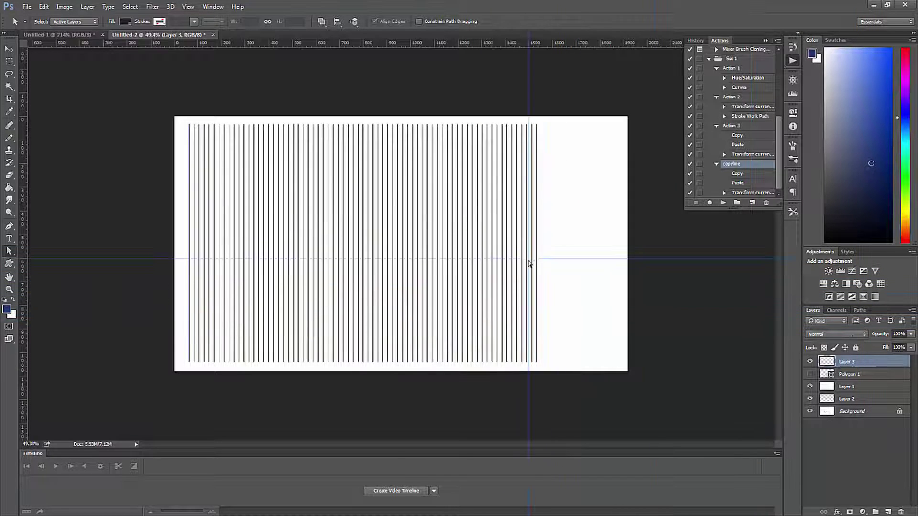
{"action": "key", "text": "Return"}
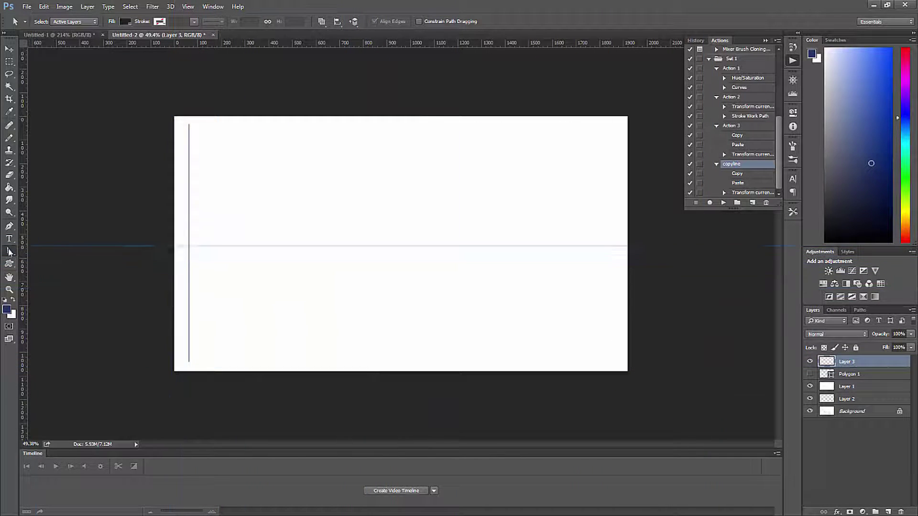
{"action": "left_click", "coordinate": [9, 263]}
{"action": "left_click", "coordinate": [53, 307]}
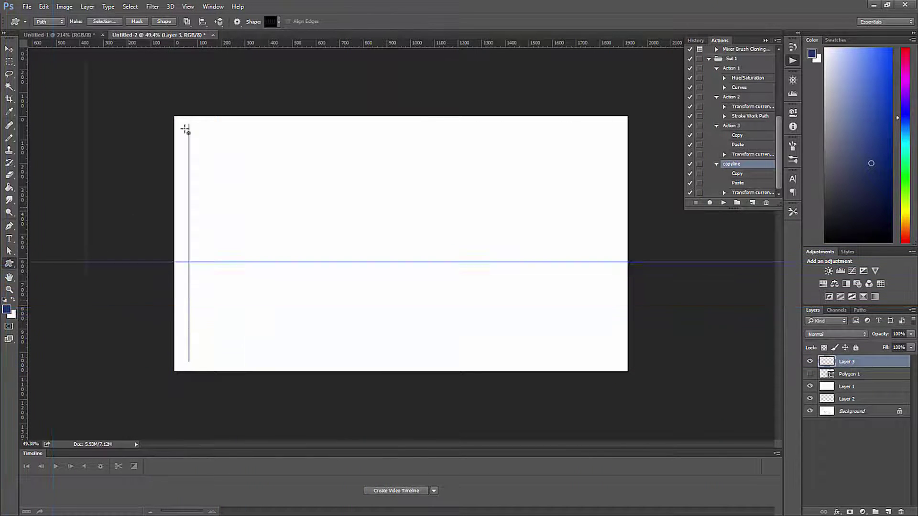
{"action": "left_click", "coordinate": [279, 22]}
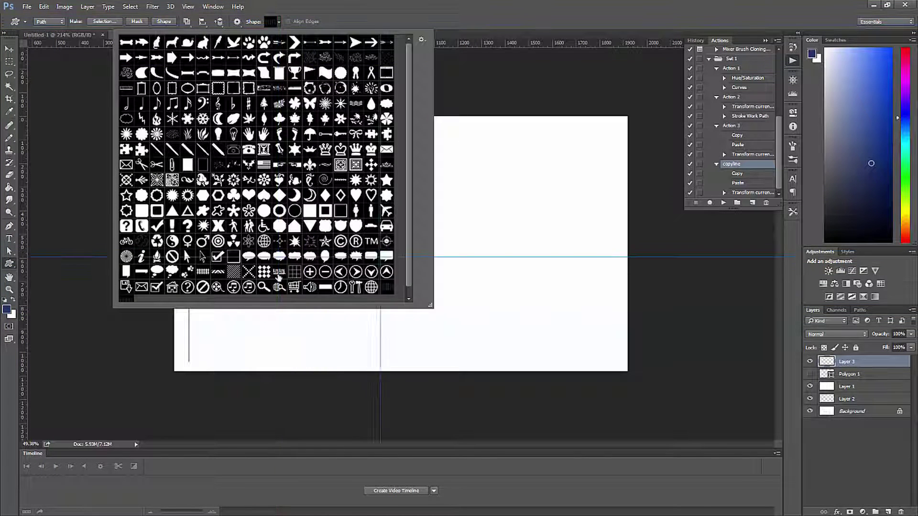
{"action": "left_click", "coordinate": [126, 299]}
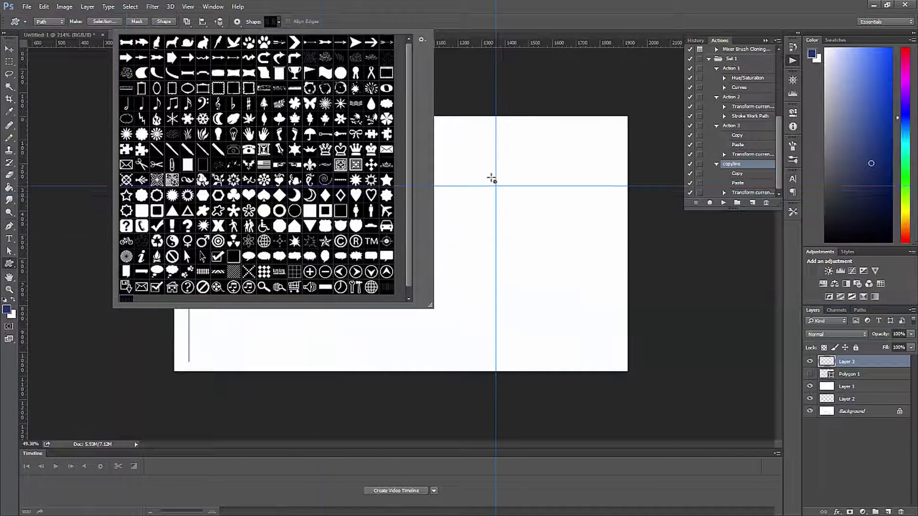
{"action": "left_click", "coordinate": [343, 16]}
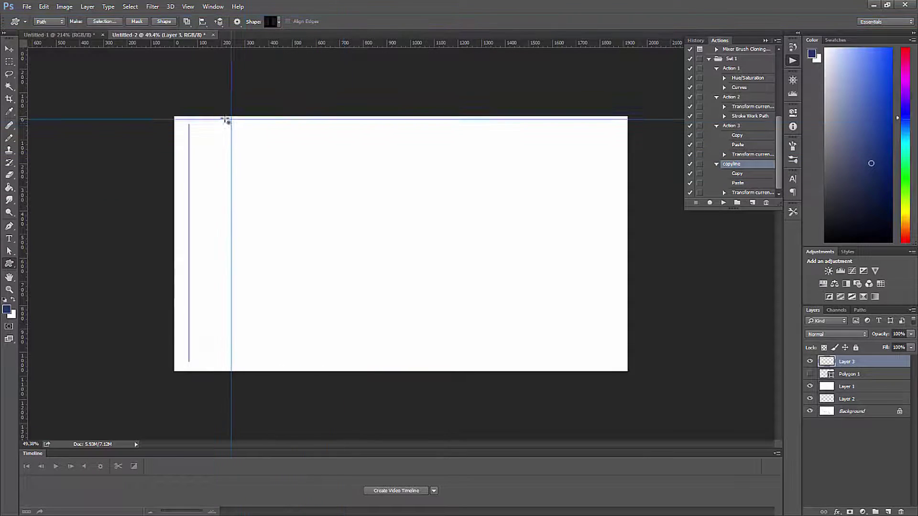
Draw the perspective custom shape as a path across most of the canvas, and dismiss the path.
{"action": "left_click_drag", "start_coordinate": [205, 126], "coordinate": [600, 363]}
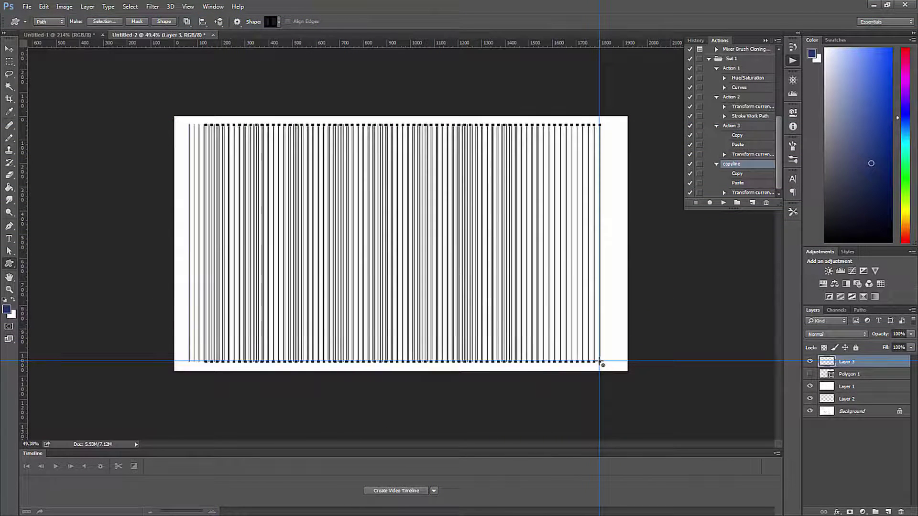
{"action": "left_click", "coordinate": [7, 49]}
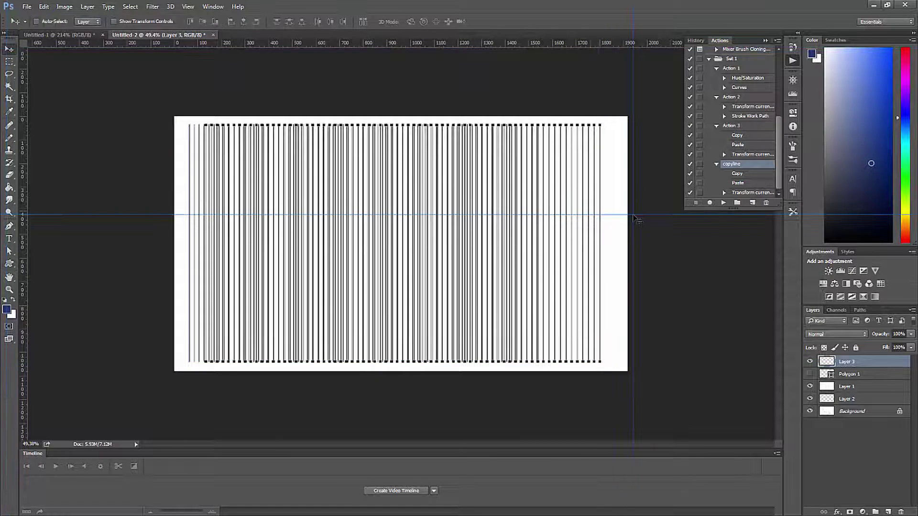
{"action": "left_click_drag", "start_coordinate": [633, 215], "coordinate": [581, 261]}
Draw the perspective custom shape in Shape mode, about 1706 by 1022 px across the canvas, and hide Layer 3.
{"action": "left_click", "coordinate": [9, 264]}
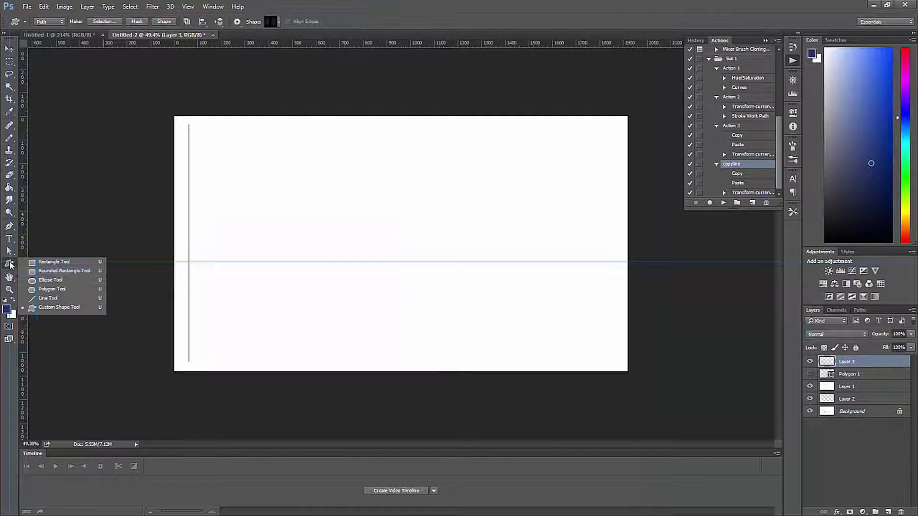
{"action": "left_click", "coordinate": [58, 307]}
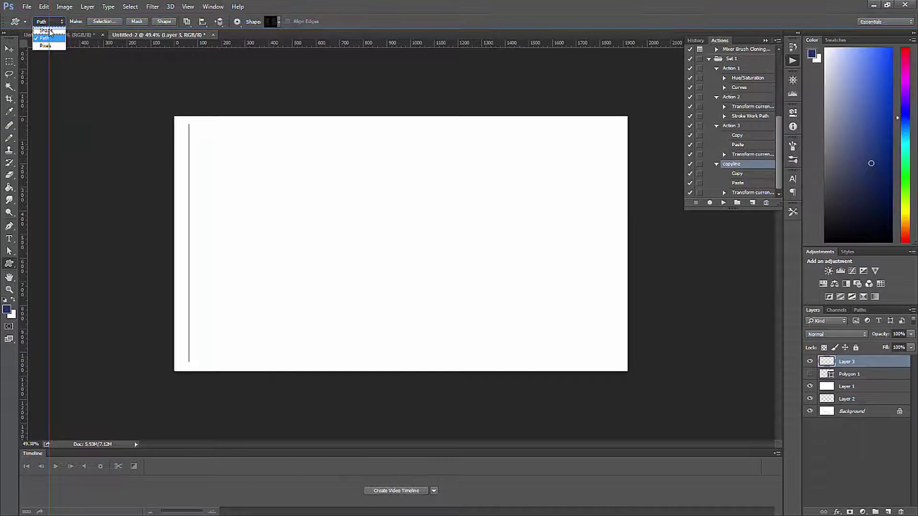
{"action": "left_click", "coordinate": [45, 30]}
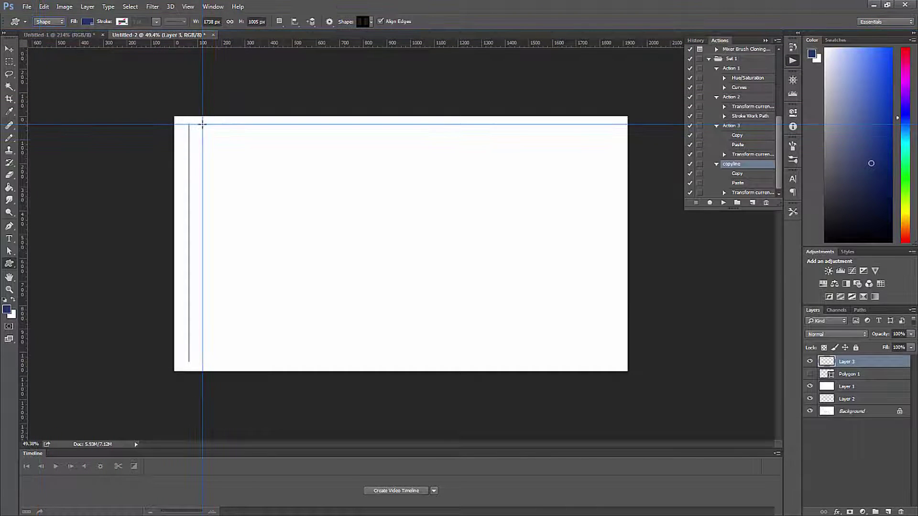
{"action": "left_click_drag", "start_coordinate": [201, 123], "coordinate": [604, 366]}
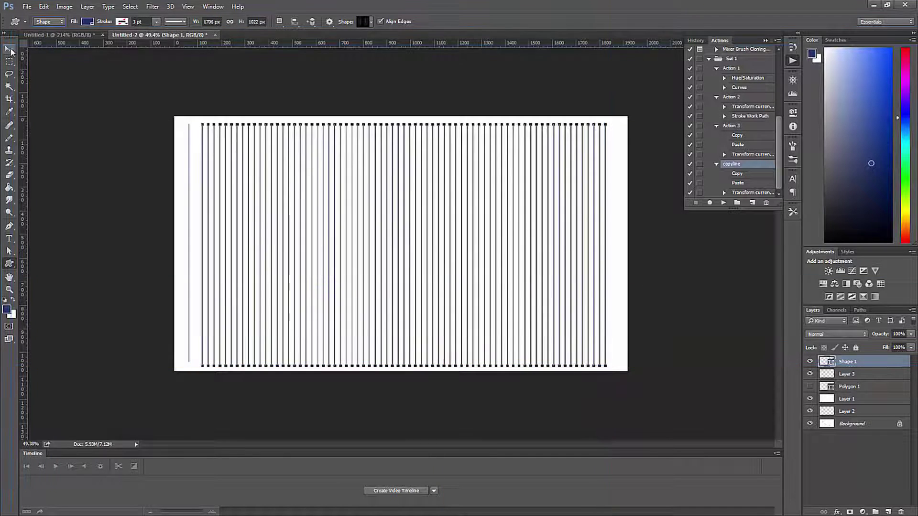
{"action": "left_click", "coordinate": [10, 49]}
{"action": "left_click_drag", "start_coordinate": [440, 264], "coordinate": [453, 282]}
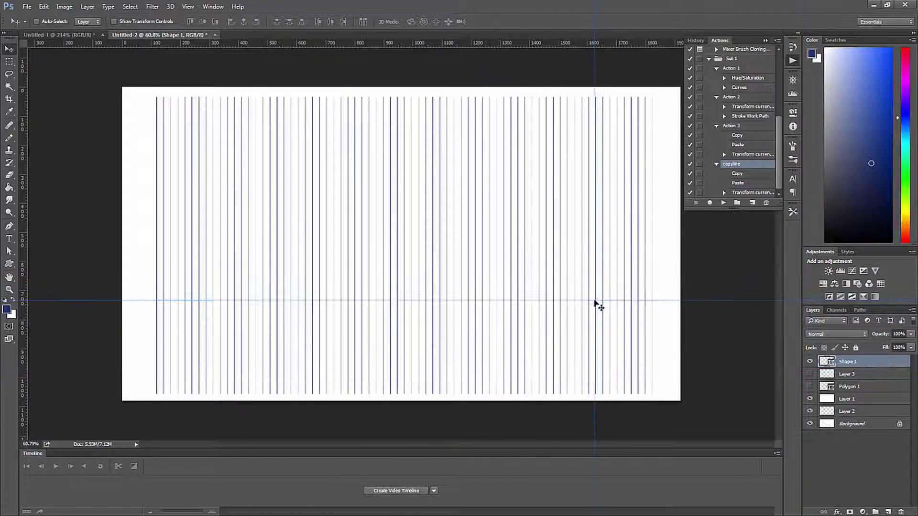
Apply a Perspective transform to the vertical line shape, narrowing its upper edge so the lines converge slightly upward.
{"action": "left_click_drag", "start_coordinate": [596, 305], "coordinate": [539, 285]}
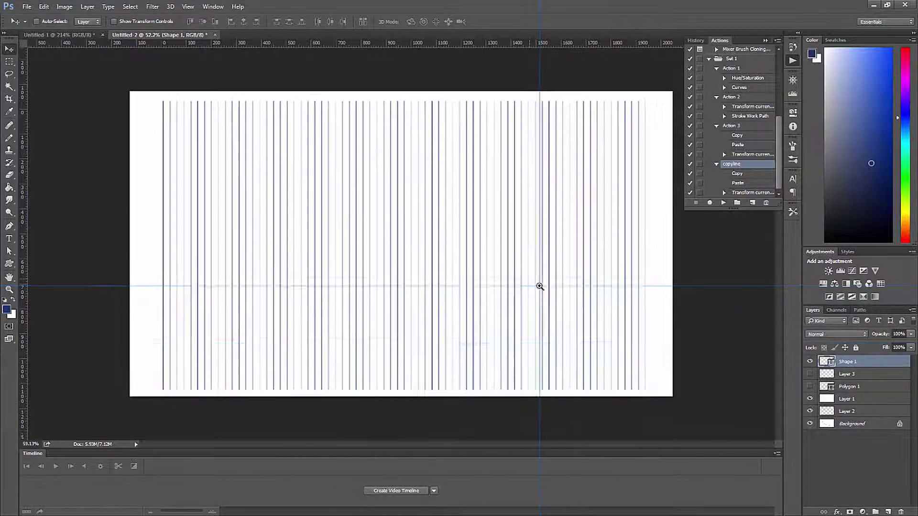
{"action": "key", "text": "ctrl+t"}
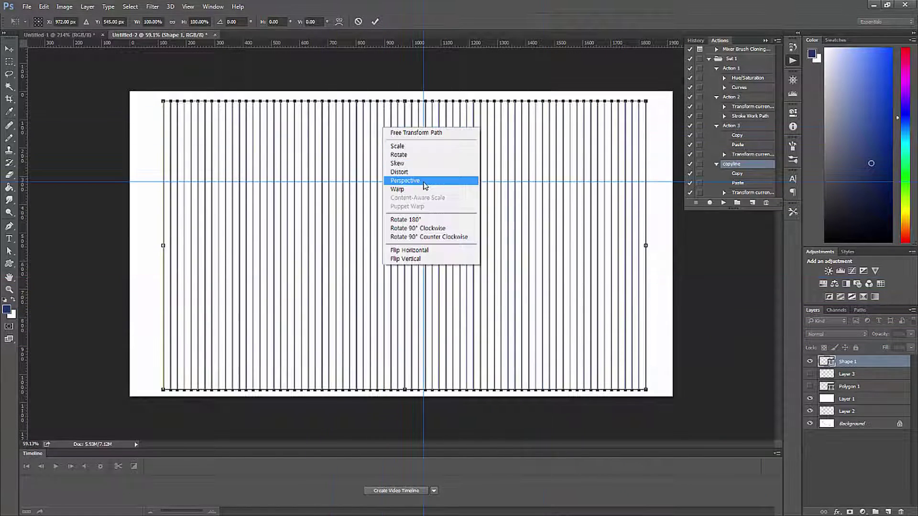
{"action": "left_click_drag", "start_coordinate": [167, 103], "coordinate": [195, 127]}
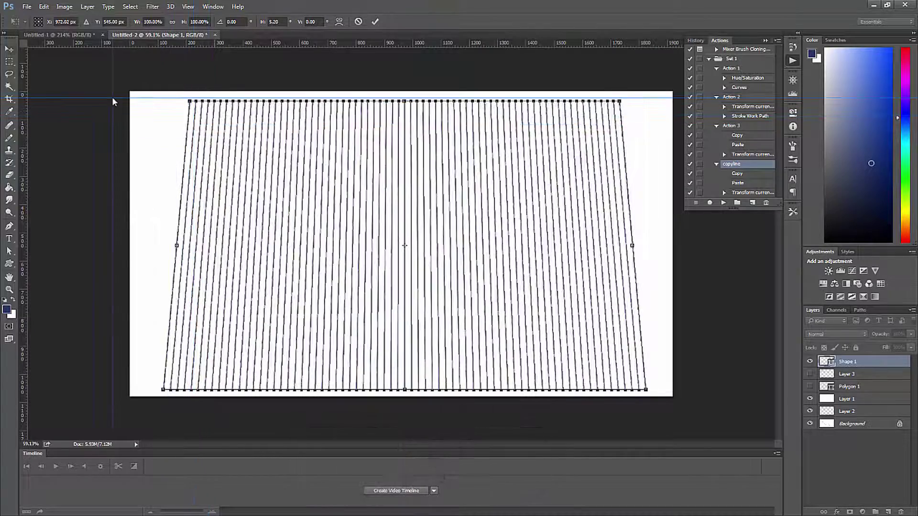
{"action": "key", "text": "Return"}
{"action": "left_click_drag", "start_coordinate": [432, 245], "coordinate": [429, 254]}
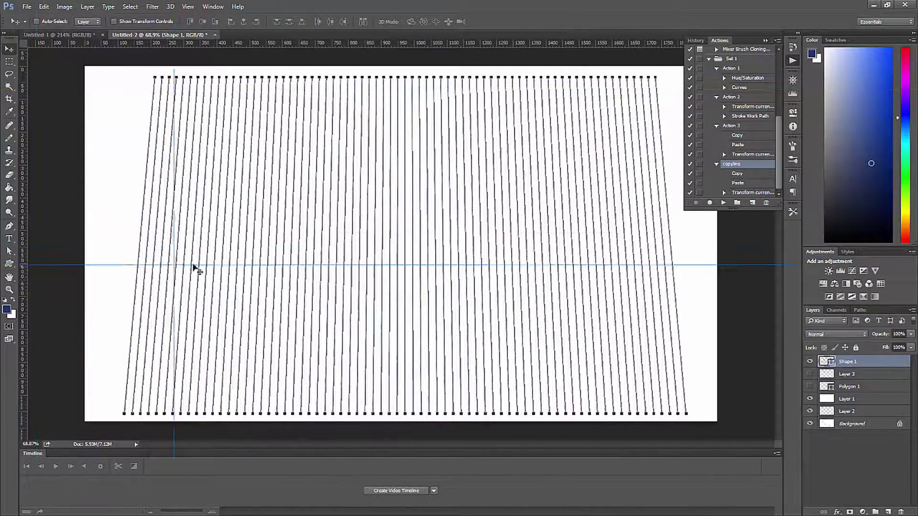
Deselect the transformed line shape with the Path Selection tool so its path outlines are hidden.
{"action": "key", "text": "a"}
{"action": "left_click", "coordinate": [98, 235]}
{"action": "left_click_drag", "start_coordinate": [285, 256], "coordinate": [269, 272]}
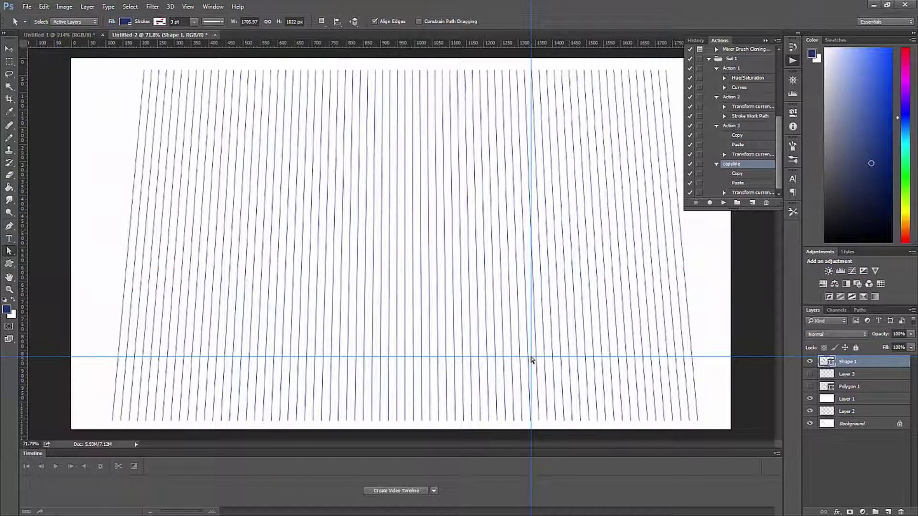
{"action": "key", "text": "ctrl+h"}
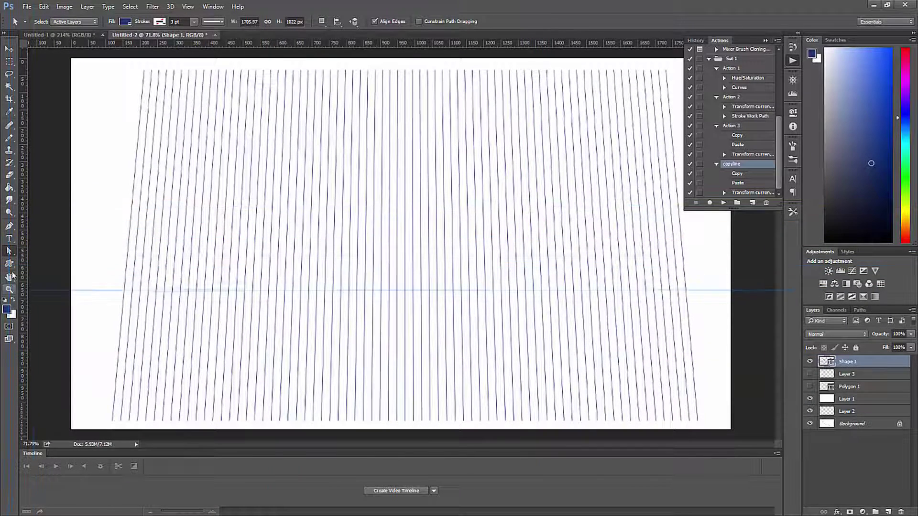
Draw a 60-sided radial star about 2587 px wide with the Polygon tool, centred in the lower right of the canvas.
{"action": "left_click_drag", "start_coordinate": [9, 263], "coordinate": [53, 289]}
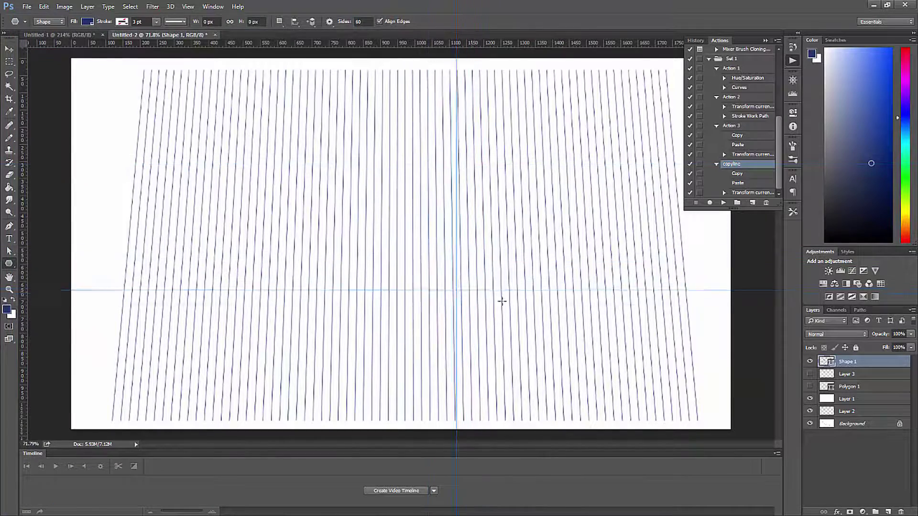
{"action": "left_click_drag", "start_coordinate": [511, 304], "coordinate": [67, 304]}
{"action": "key", "text": "Return"}
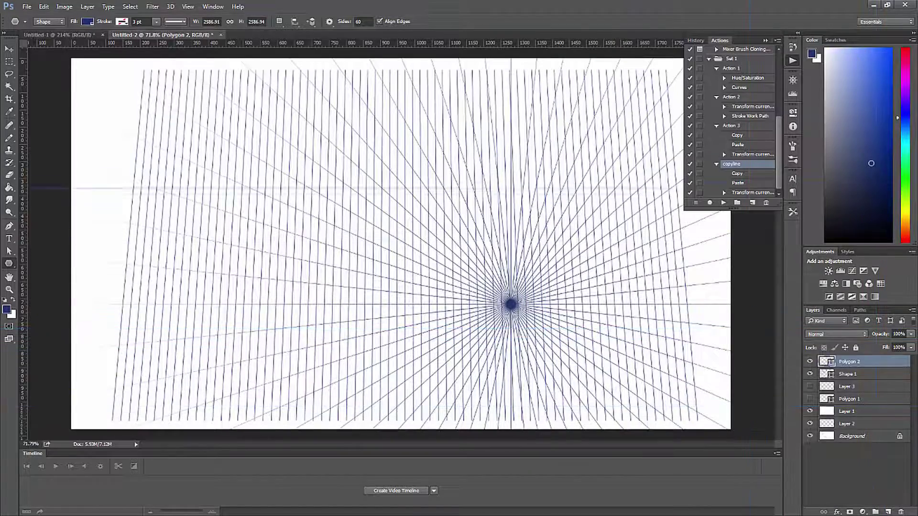
{"action": "left_click_drag", "start_coordinate": [505, 270], "coordinate": [475, 302]}
{"action": "scroll", "coordinate": [475, 302], "scroll_direction": "down", "scroll_amount": 2}
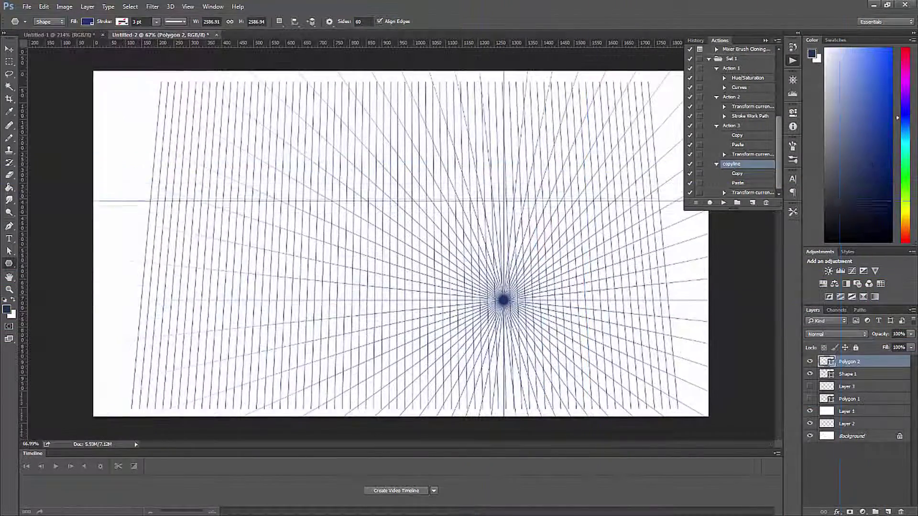
{"action": "left_click_drag", "start_coordinate": [397, 154], "coordinate": [407, 208]}
{"action": "left_click", "coordinate": [409, 194]}
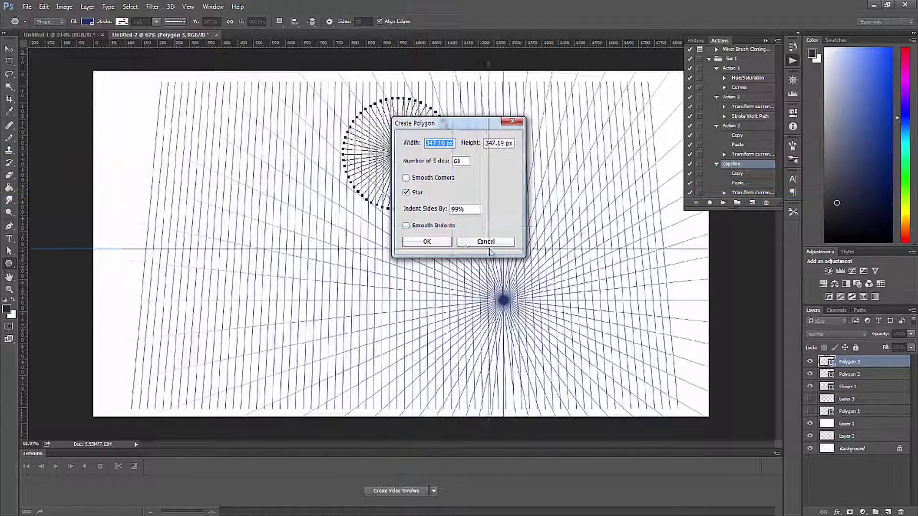
{"action": "left_click", "coordinate": [486, 242]}
{"action": "key", "text": "ctrl+z"}
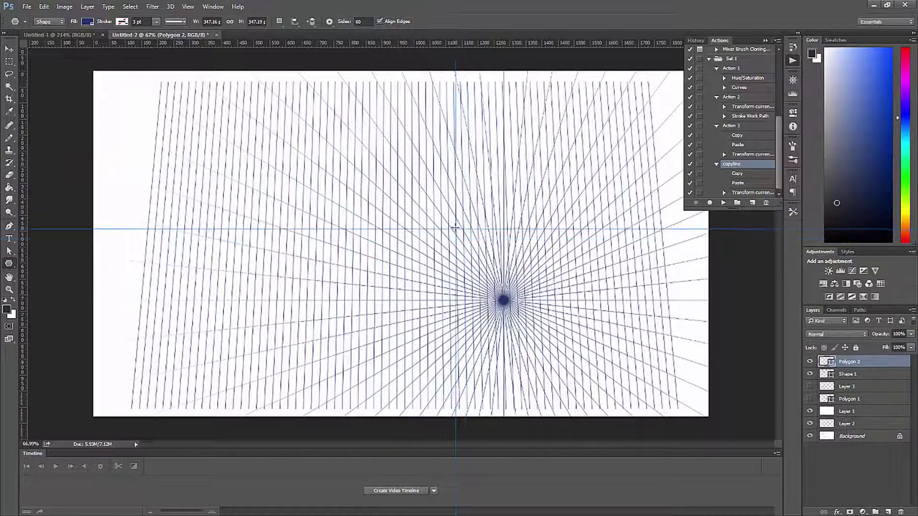
Switch to the Pencil tool and add a new empty layer above the radial star layer.
{"action": "key", "text": "b"}
{"action": "left_click", "coordinate": [390, 241]}
{"action": "key", "text": "Escape"}
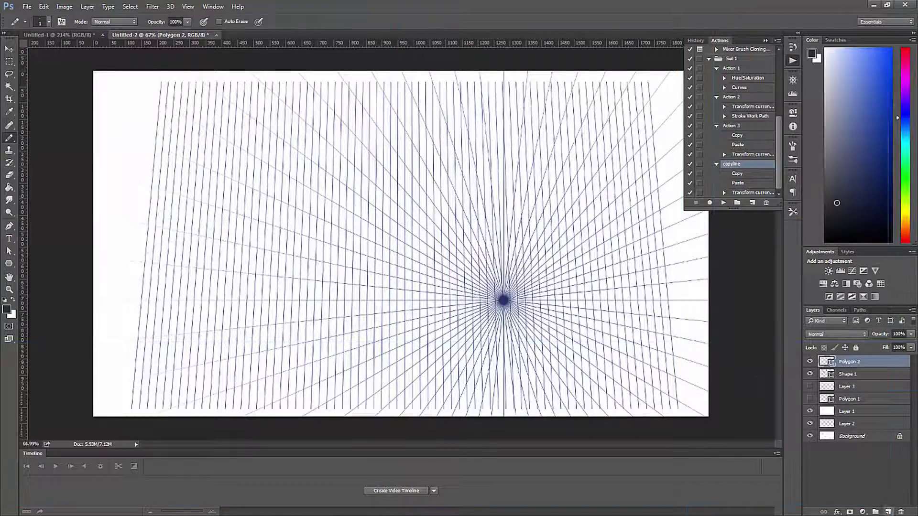
{"action": "left_click", "coordinate": [888, 512]}
Sketch a tall two-sided box in dark strokes left of the vanishing point, following the perspective guide lines.
{"action": "scroll", "coordinate": [398, 206], "scroll_direction": "up", "scroll_amount": 3}
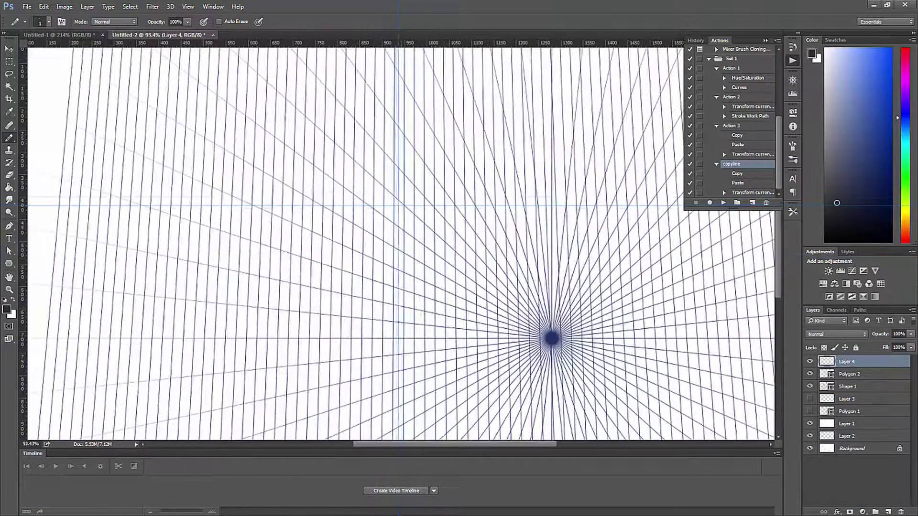
{"action": "mouse_move", "coordinate": [389, 269]}
{"action": "left_mouse_down"}
{"action": "mouse_move", "coordinate": [378, 118]}
{"action": "mouse_move", "coordinate": [345, 115]}
{"action": "mouse_move", "coordinate": [384, 109]}
{"action": "mouse_move", "coordinate": [319, 133]}
{"action": "mouse_move", "coordinate": [312, 254]}
{"action": "left_mouse_up"}
{"action": "mouse_move", "coordinate": [383, 258]}
{"action": "left_mouse_down"}
{"action": "mouse_move", "coordinate": [392, 366]}
{"action": "mouse_move", "coordinate": [368, 372]}
{"action": "mouse_move", "coordinate": [307, 361]}
{"action": "left_mouse_up"}
{"action": "left_click_drag", "start_coordinate": [303, 256], "coordinate": [309, 339]}
{"action": "mouse_move", "coordinate": [384, 109]}
{"action": "left_mouse_down"}
{"action": "mouse_move", "coordinate": [430, 172]}
{"action": "mouse_move", "coordinate": [434, 364]}
{"action": "mouse_move", "coordinate": [423, 367]}
{"action": "mouse_move", "coordinate": [430, 365]}
{"action": "left_mouse_up"}
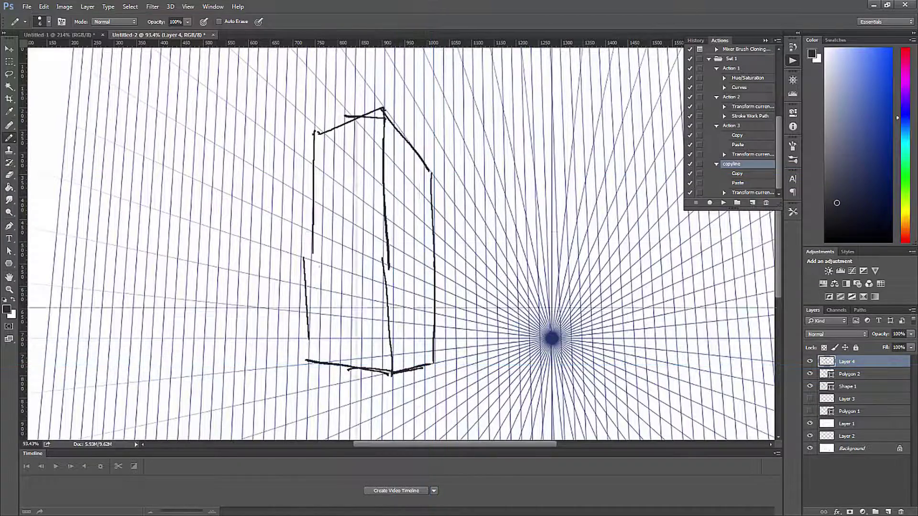
Handwrite the word BOX on the left face of the sketched box.
{"action": "mouse_move", "coordinate": [321, 201]}
{"action": "left_mouse_down"}
{"action": "mouse_move", "coordinate": [320, 253]}
{"action": "mouse_move", "coordinate": [332, 207]}
{"action": "mouse_move", "coordinate": [321, 248]}
{"action": "mouse_move", "coordinate": [334, 238]}
{"action": "mouse_move", "coordinate": [340, 201]}
{"action": "left_mouse_up"}
{"action": "mouse_move", "coordinate": [367, 196]}
{"action": "left_mouse_down"}
{"action": "mouse_move", "coordinate": [356, 238]}
{"action": "mouse_move", "coordinate": [369, 240]}
{"action": "left_mouse_up"}
{"action": "scroll", "coordinate": [389, 216], "scroll_direction": "down", "scroll_amount": 3}
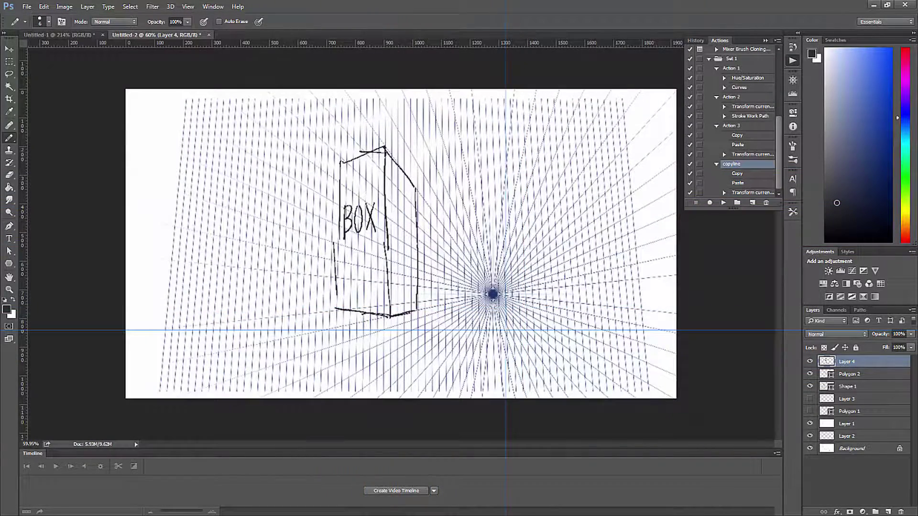